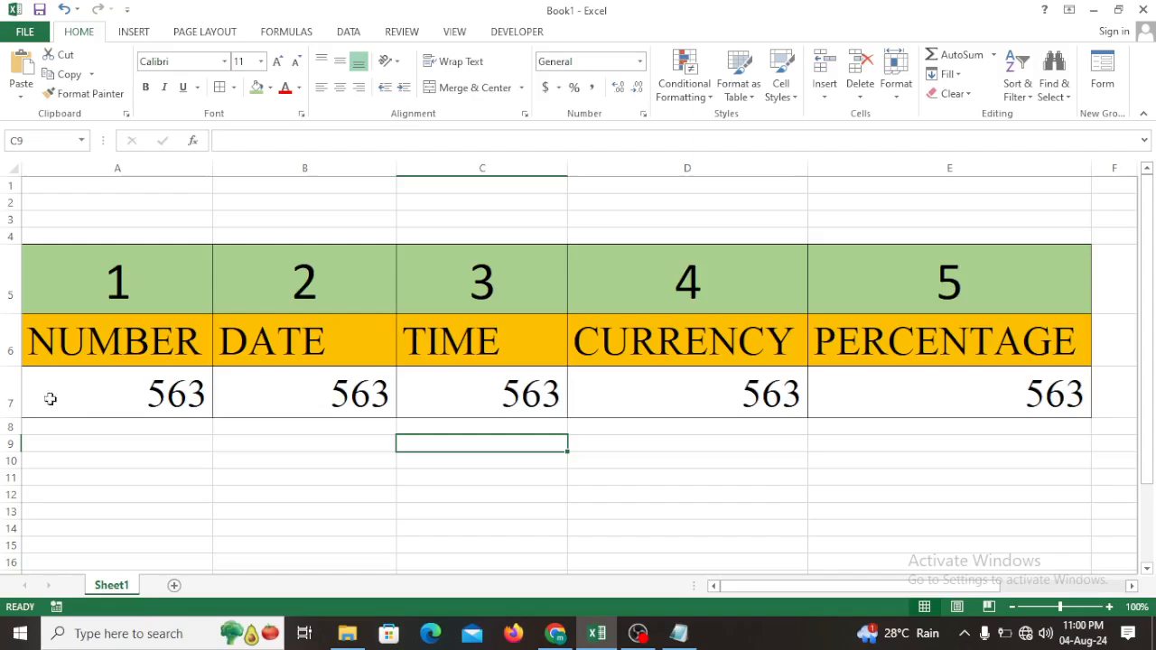
# - Examine the unformatted values in row 7, from A7 to E7, beneath the five format headings
pyautogui.click(159, 396)
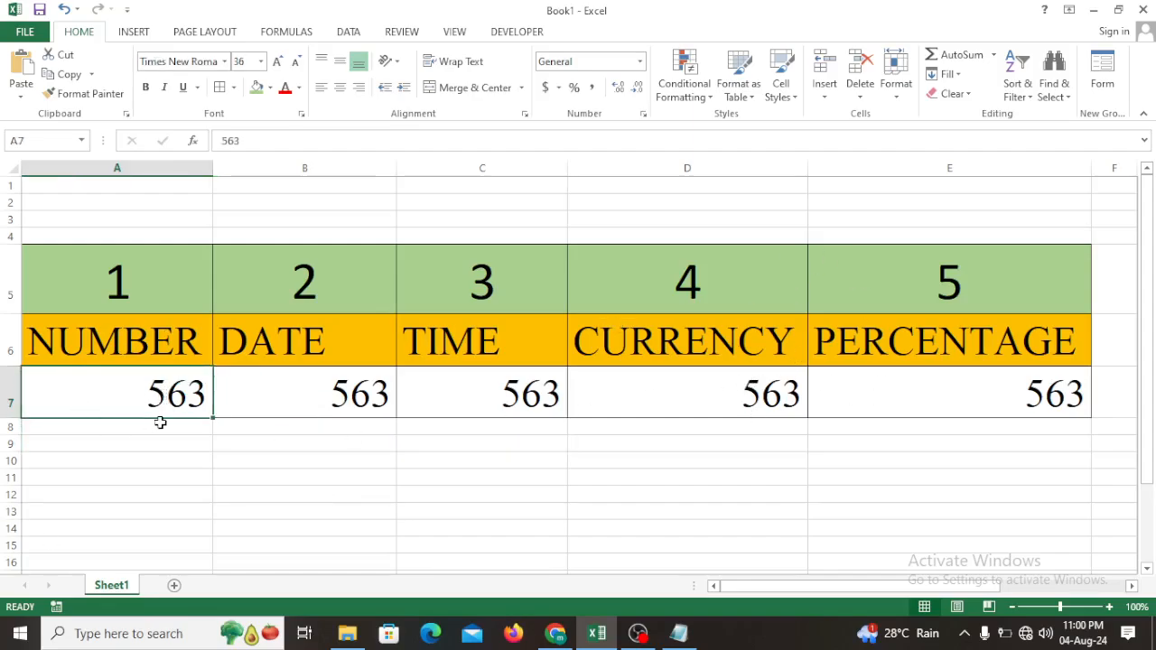
pyautogui.click(317, 405)
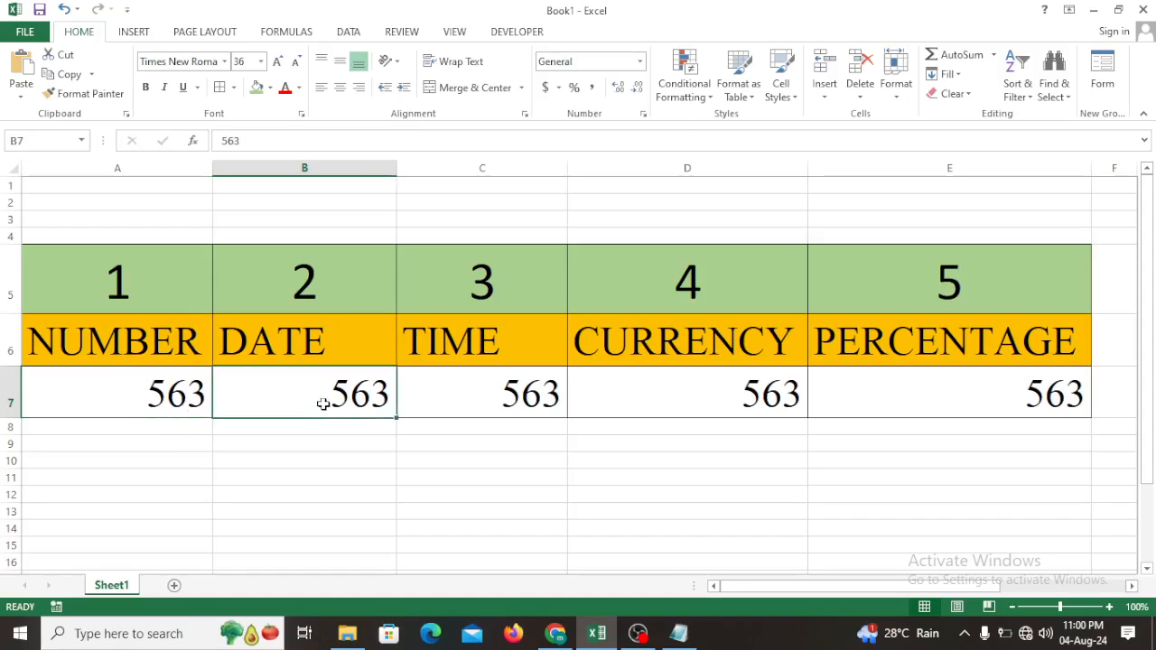
pyautogui.click(496, 410)
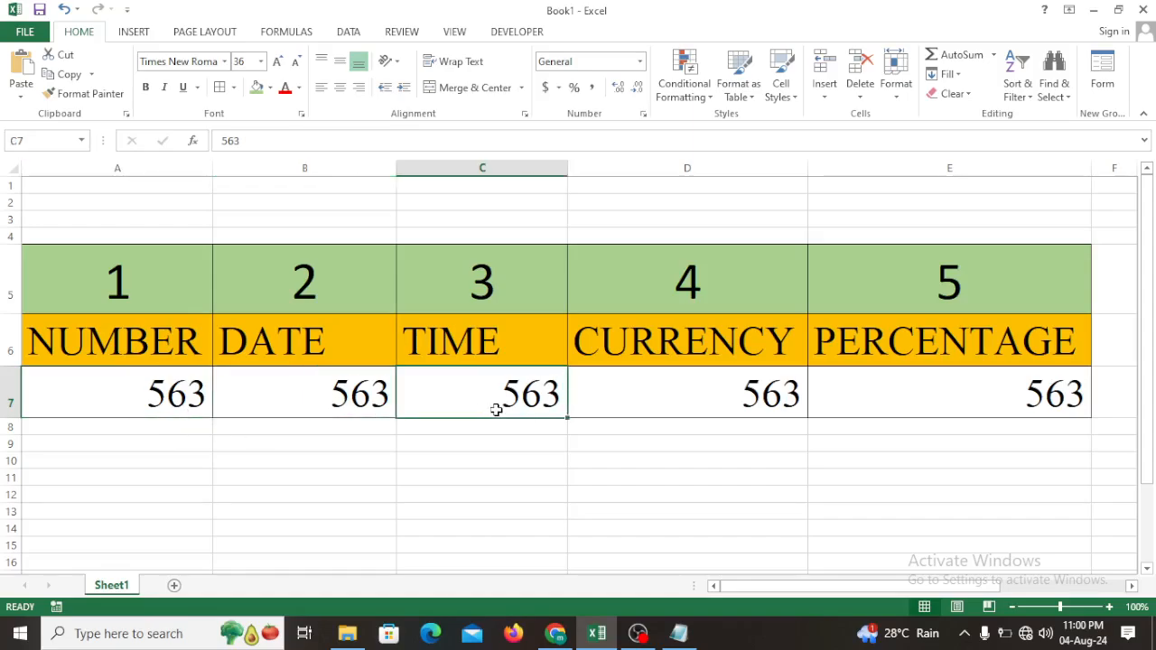
pyautogui.click(692, 407)
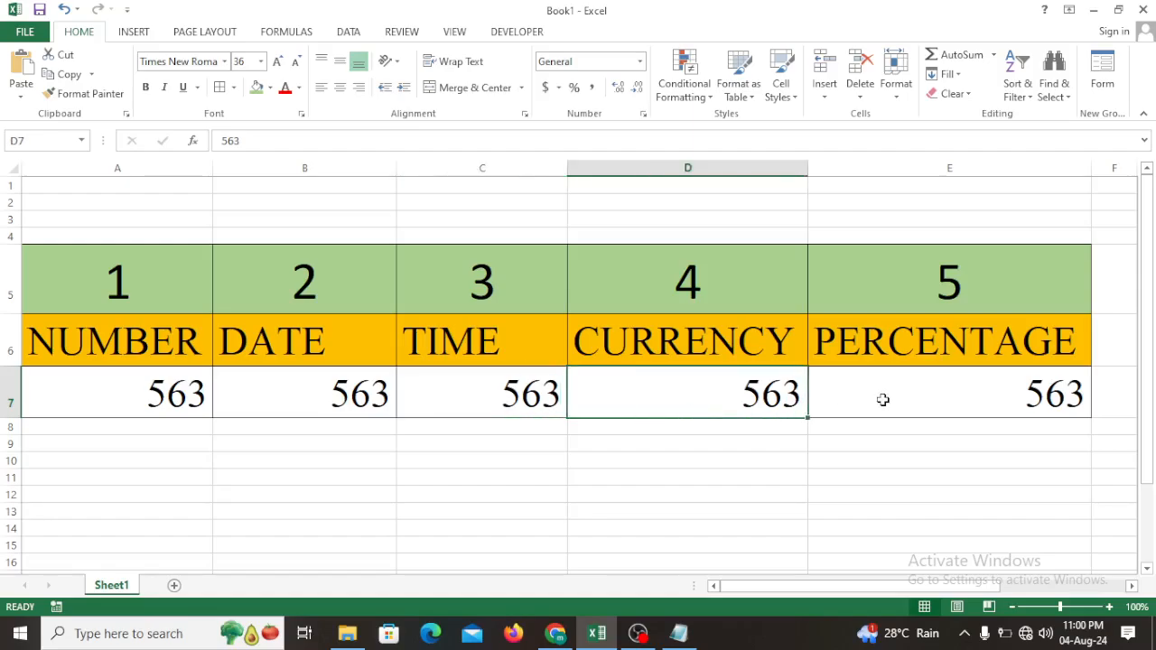
pyautogui.click(880, 399)
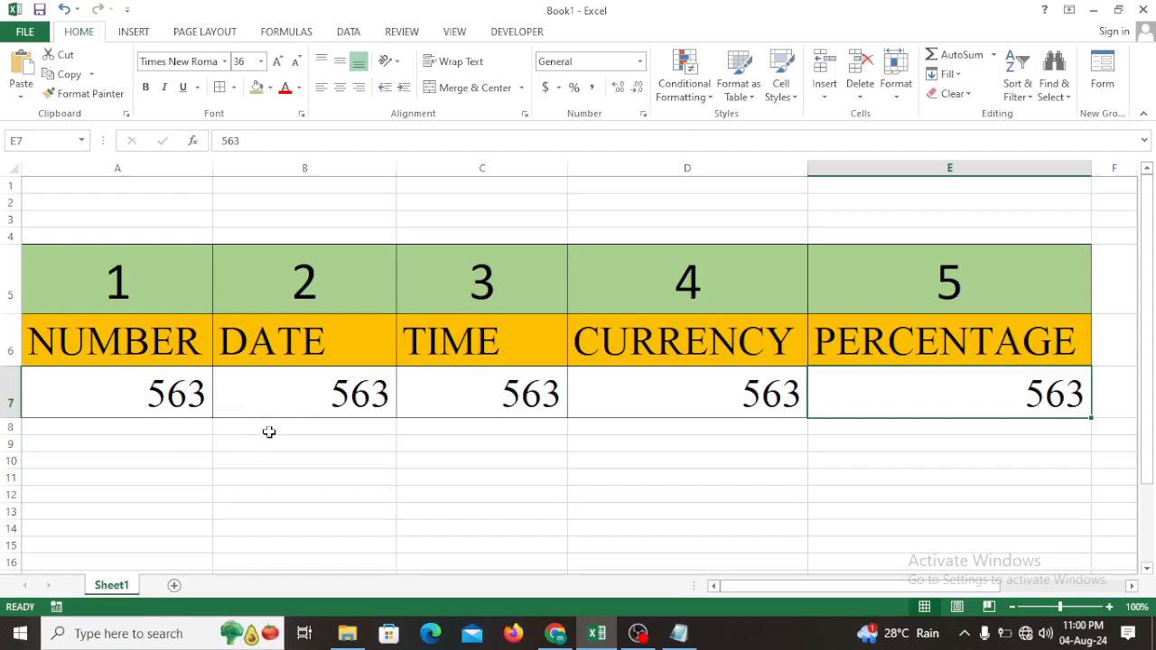
pyautogui.click(163, 391)
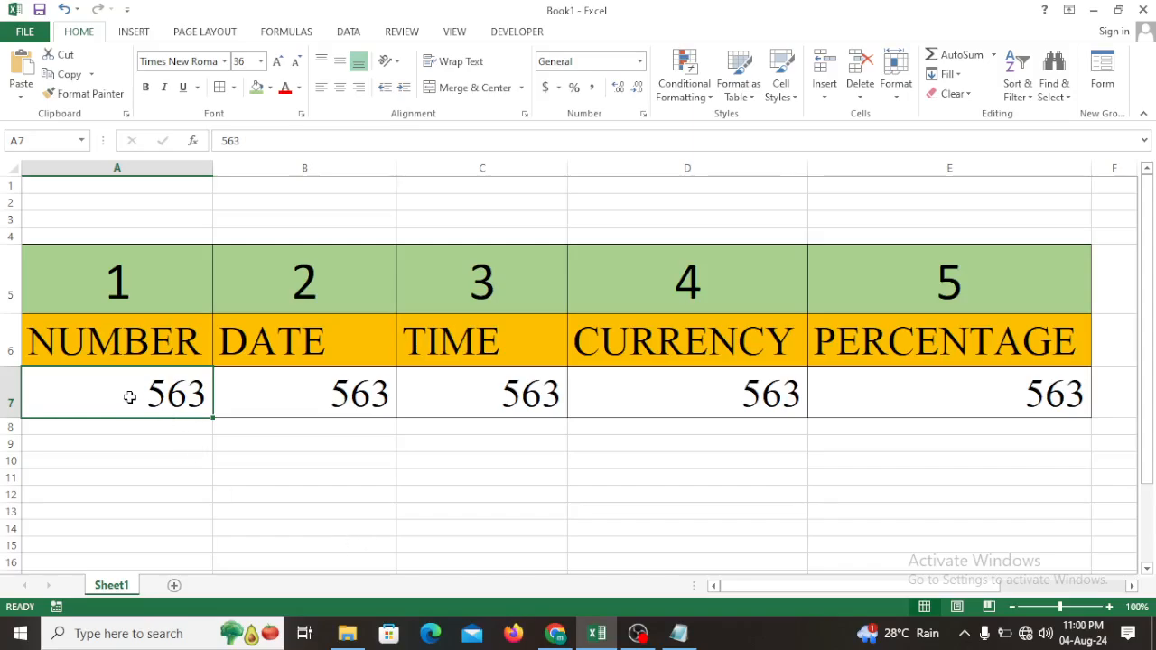
pyautogui.click(348, 400)
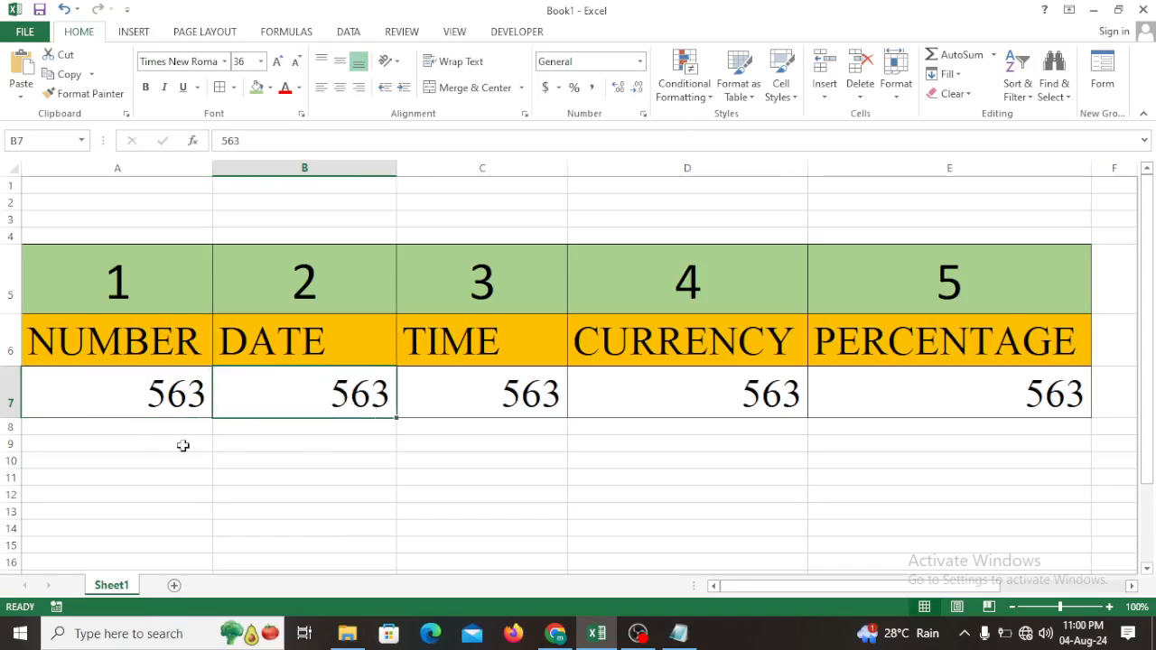
# - Apply the Number format with two decimals to A7, undo it once and apply it again
pyautogui.click(150, 393)
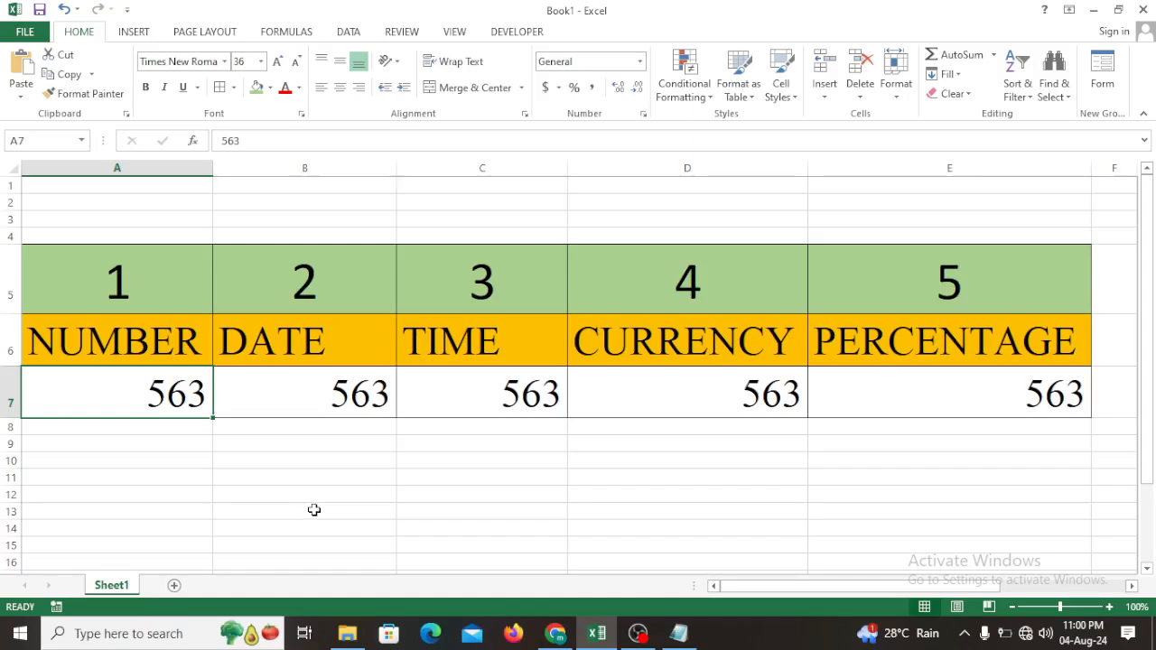
pyautogui.hotkey('ctrl', 'shift', '1')
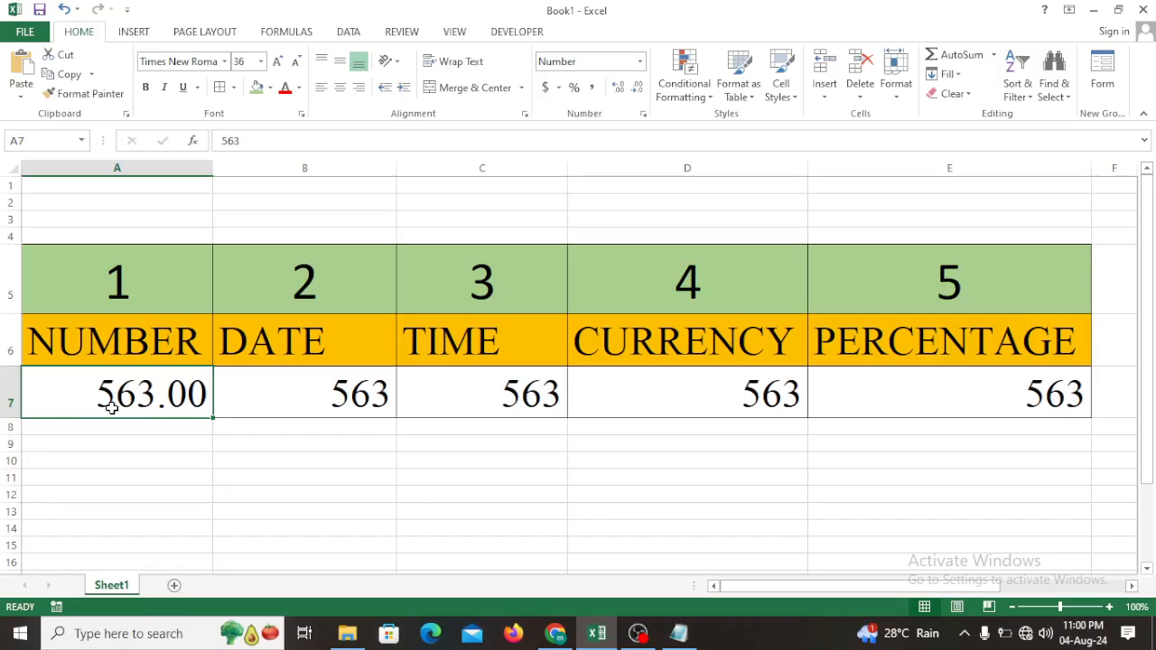
pyautogui.click(64, 9)
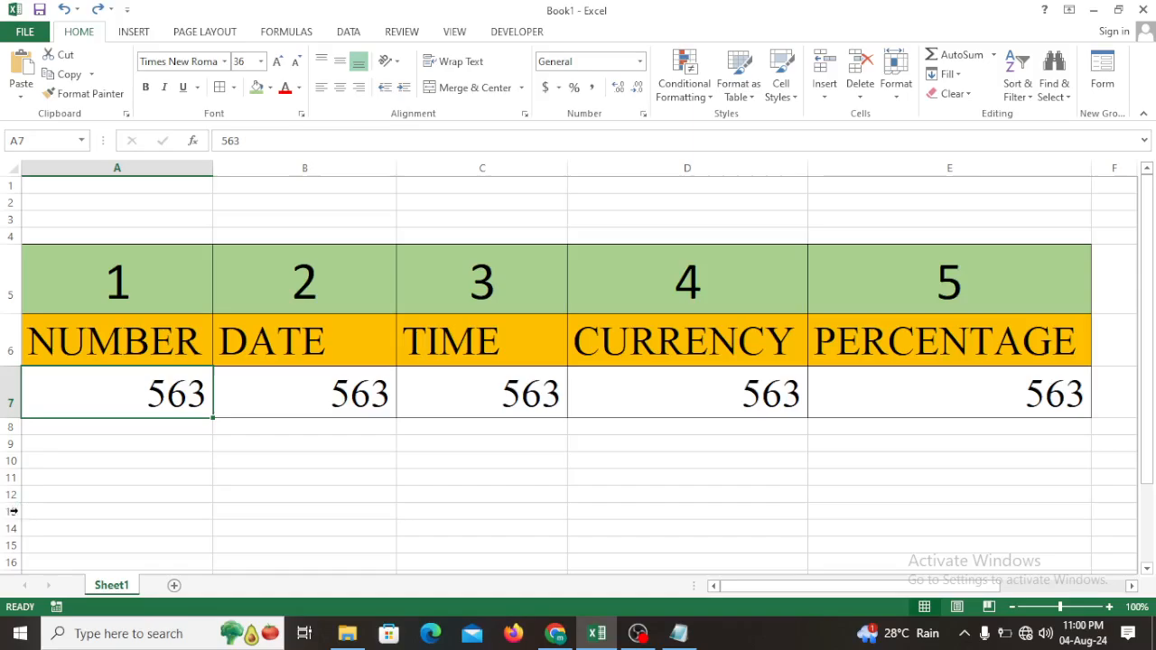
pyautogui.hotkey('ctrl', 'shift', '1')
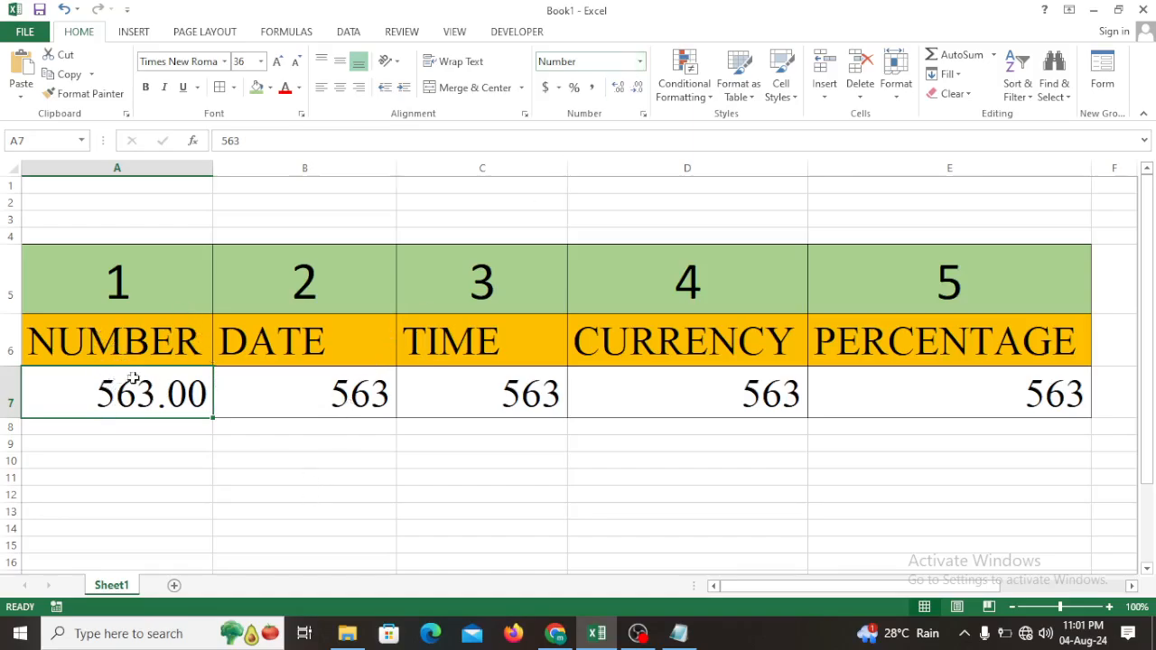
# - Apply the hour-and-minute AM/PM time format to B7 and change the heading in B6 to TIME
pyautogui.click(350, 397)
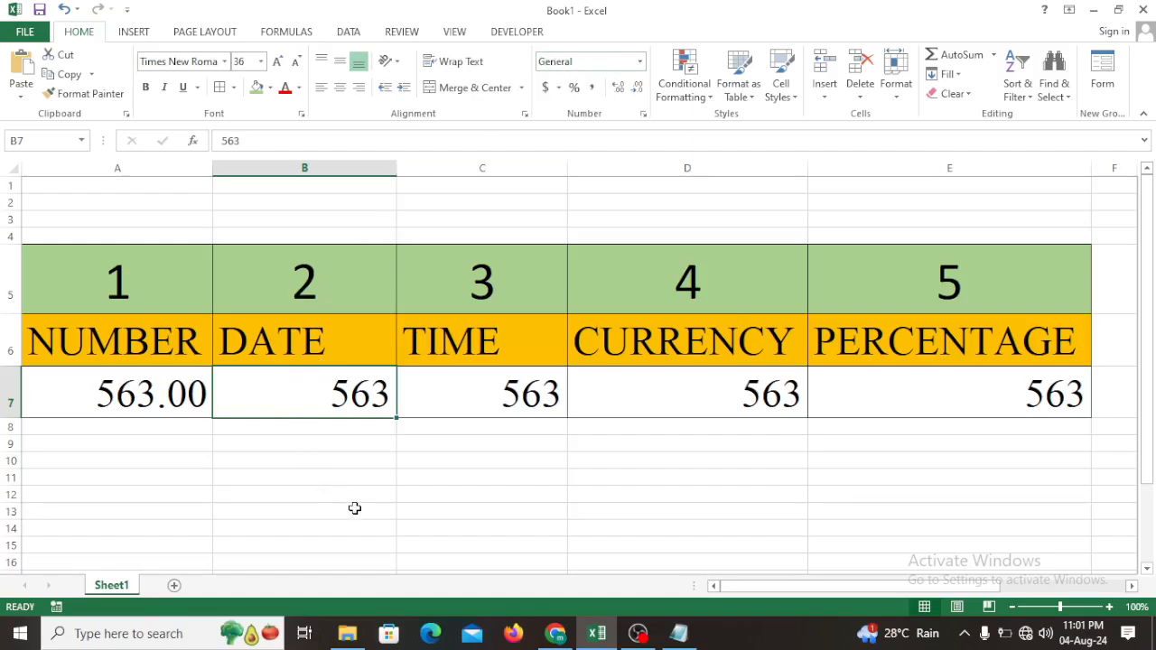
pyautogui.hotkey('ctrl', 'shift', '2')
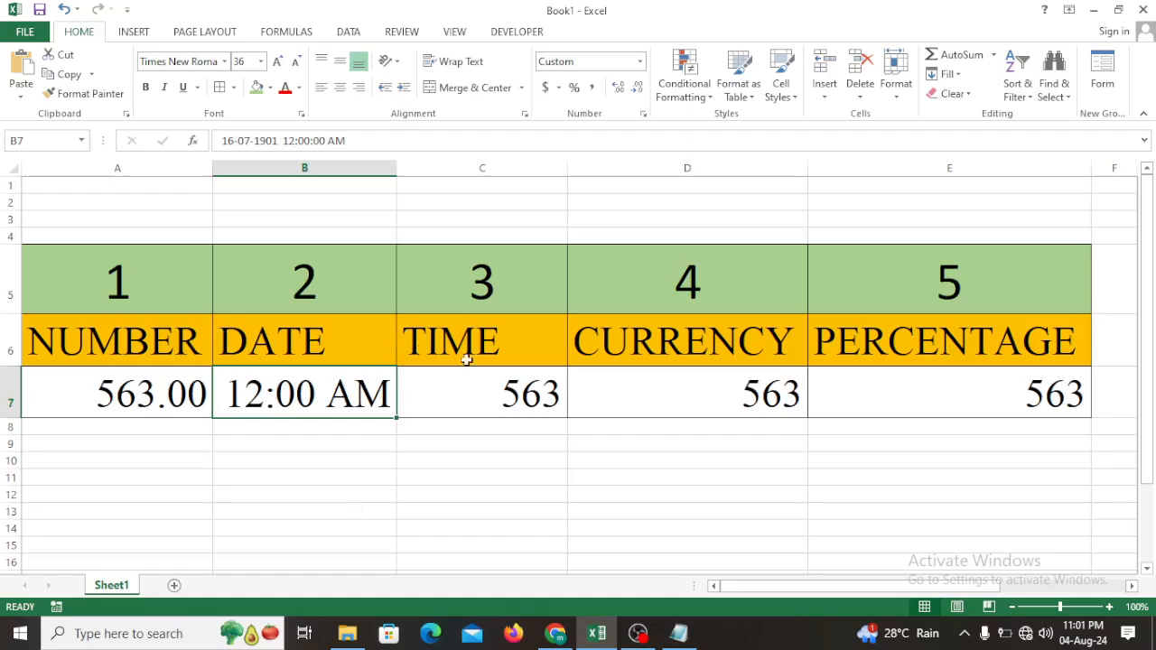
pyautogui.click(282, 354)
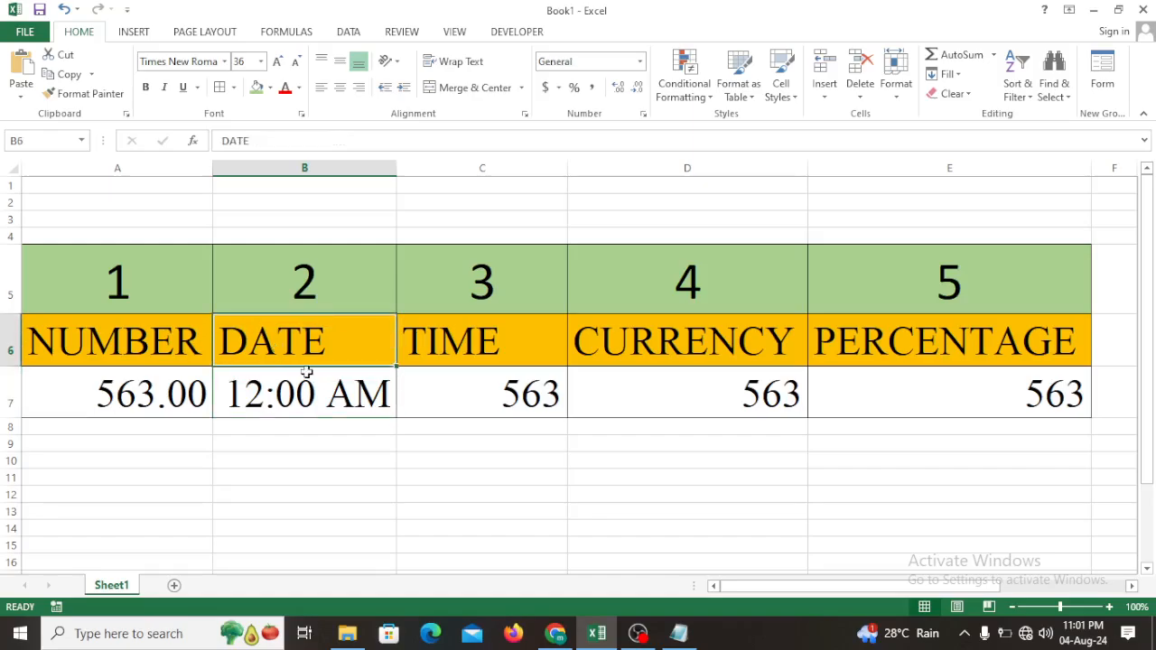
pyautogui.write('TIME')
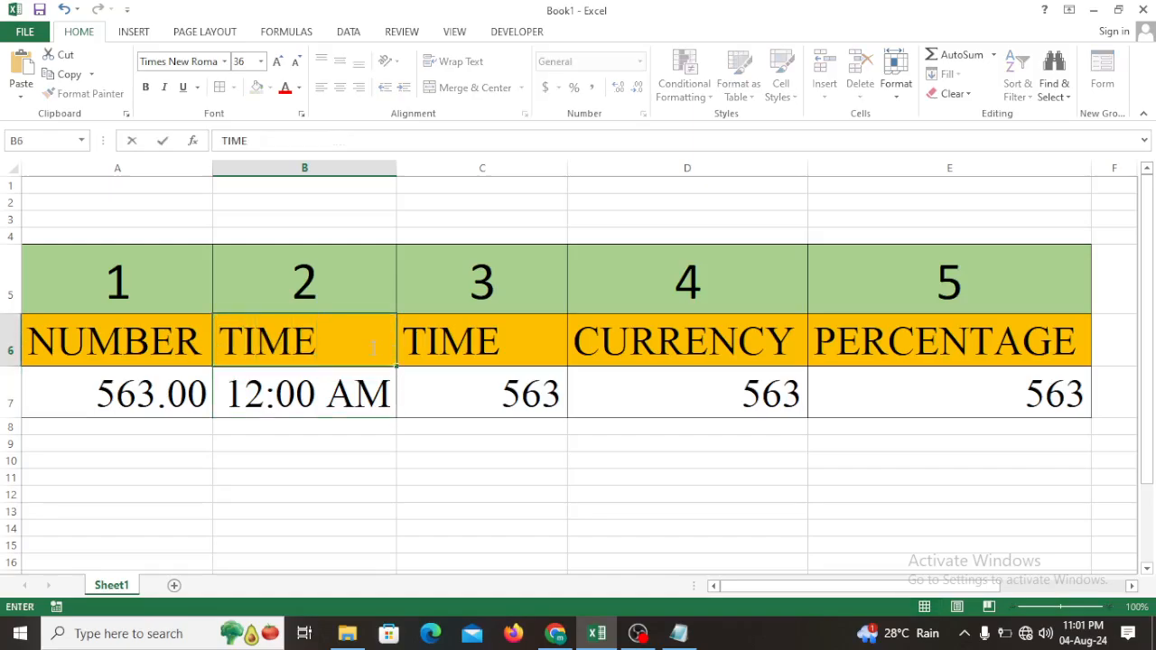
# - Change the heading in C6 to DATE and apply the day-month-year date format to C7
pyautogui.click(529, 328)
pyautogui.write('DAT')
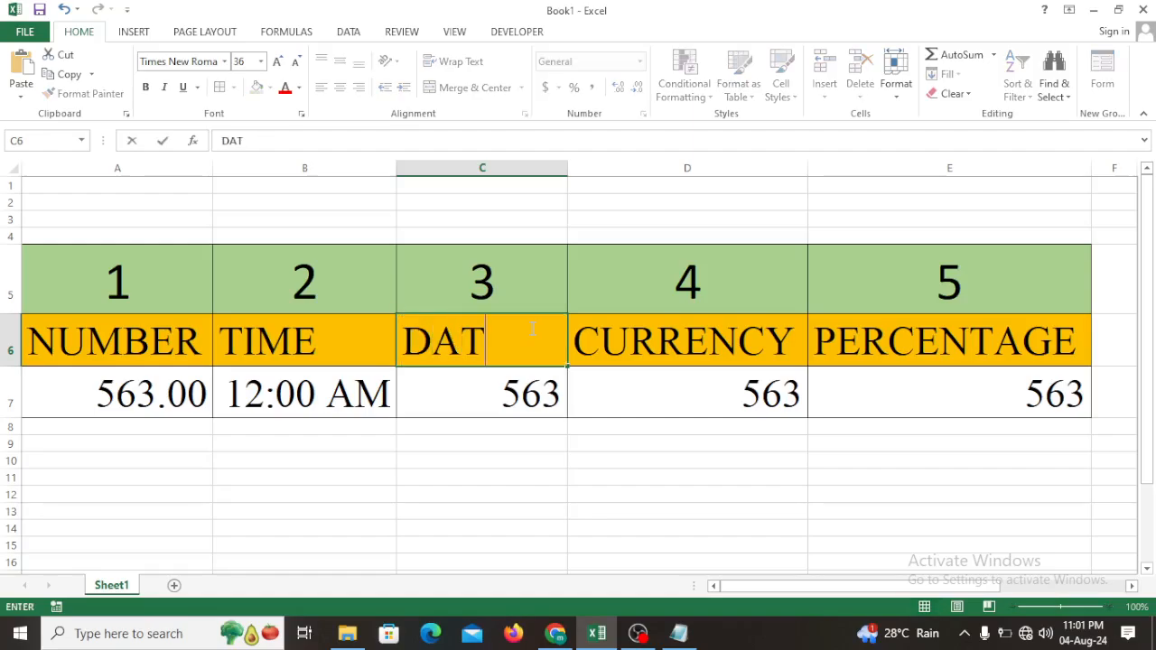
pyautogui.write('E')
pyautogui.click(439, 448)
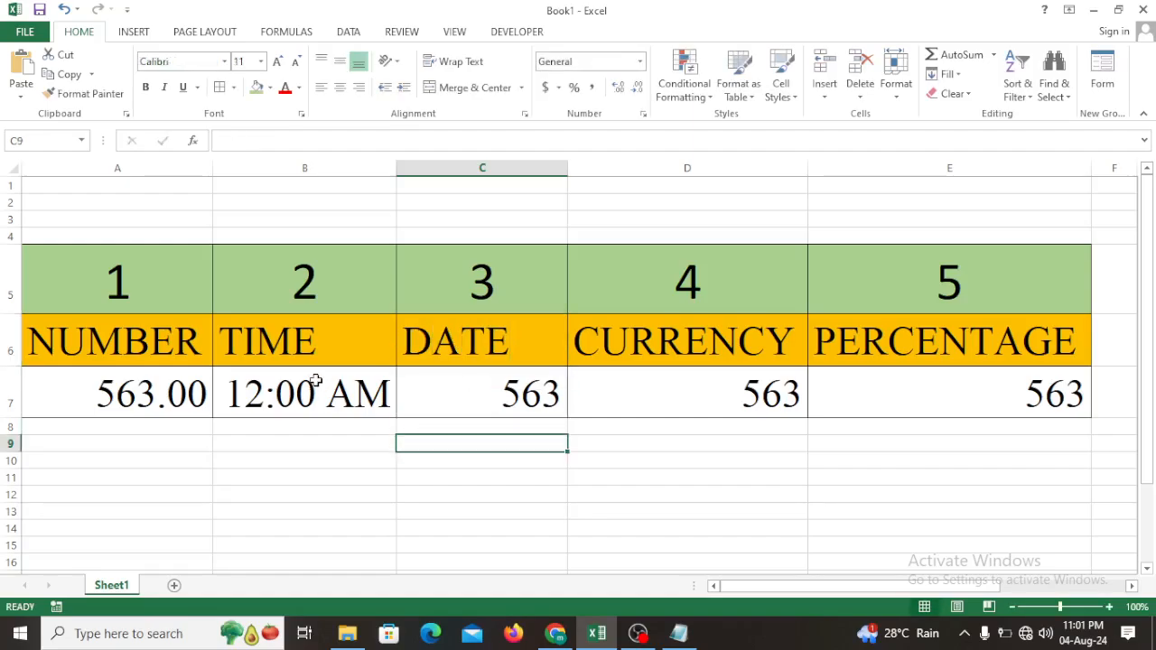
pyautogui.click(315, 380)
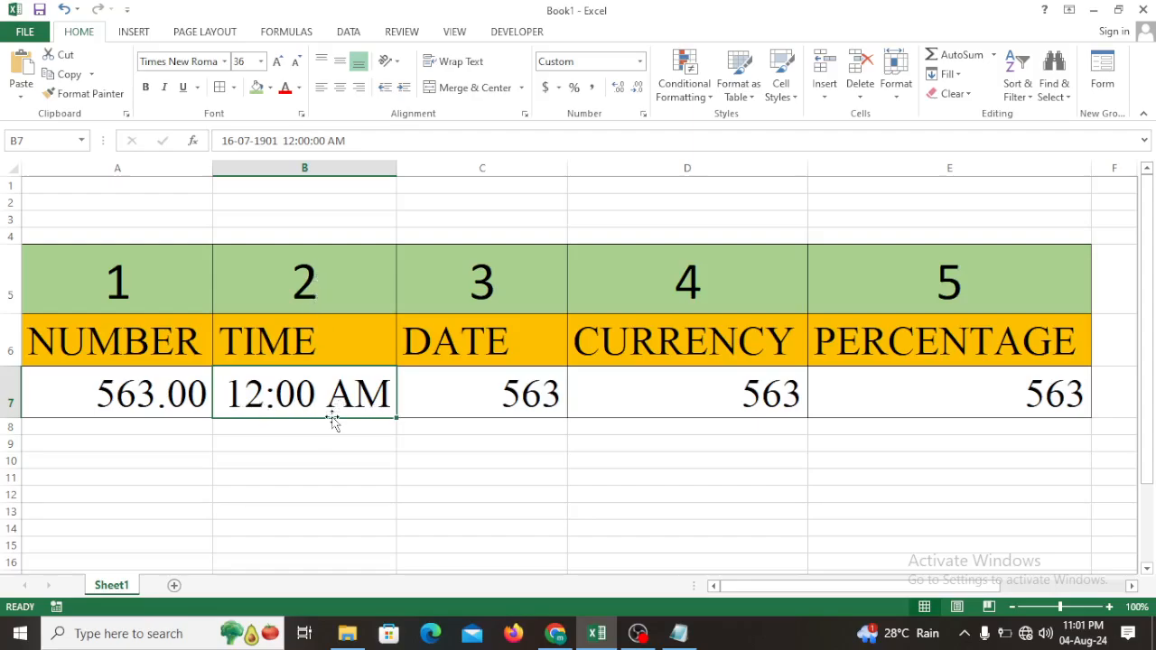
pyautogui.click(507, 394)
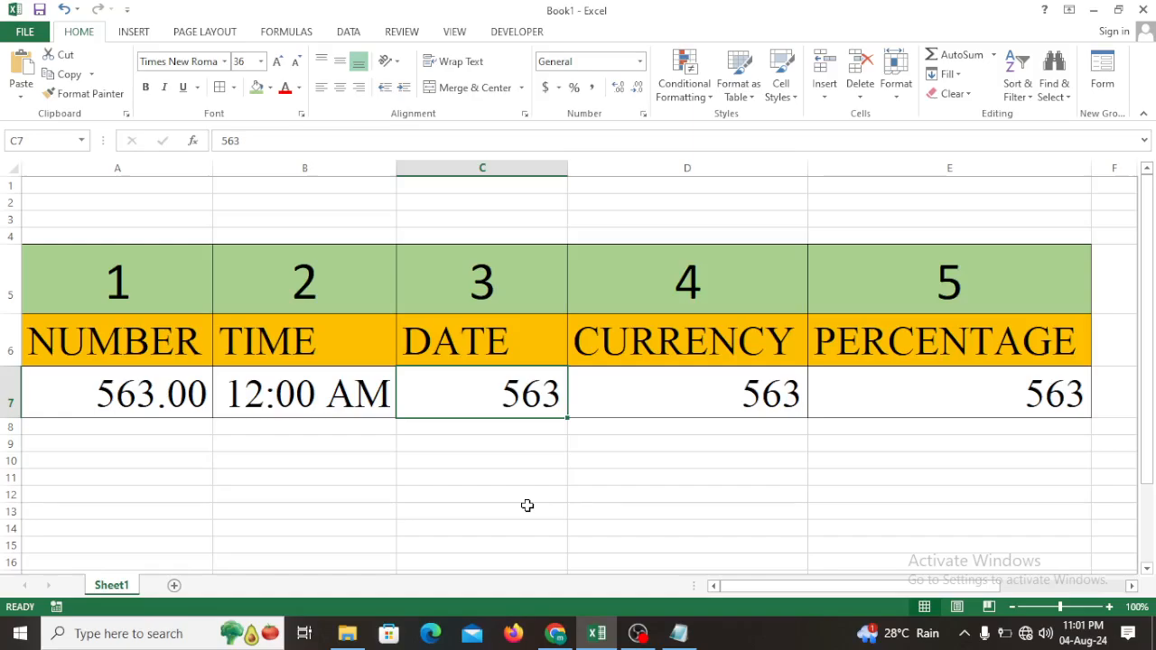
pyautogui.hotkey('ctrl', 'shift', '3')
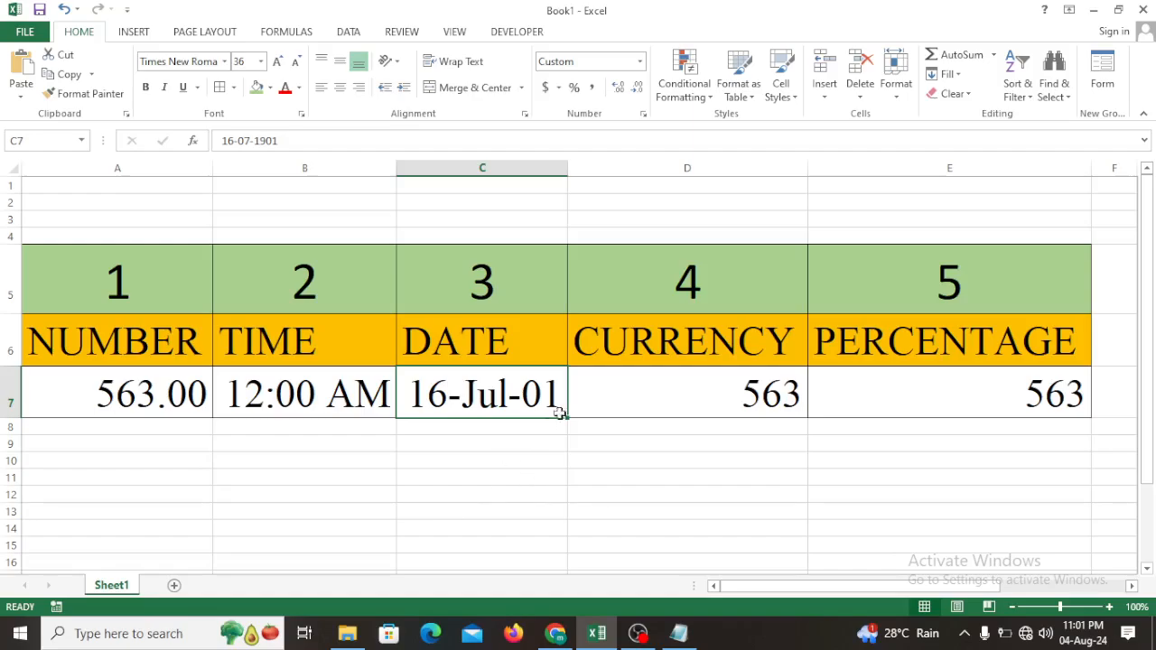
# - Apply the Currency format with a dollar sign and two decimals to D7, and the Percentage format without decimals to E7
pyautogui.click(704, 398)
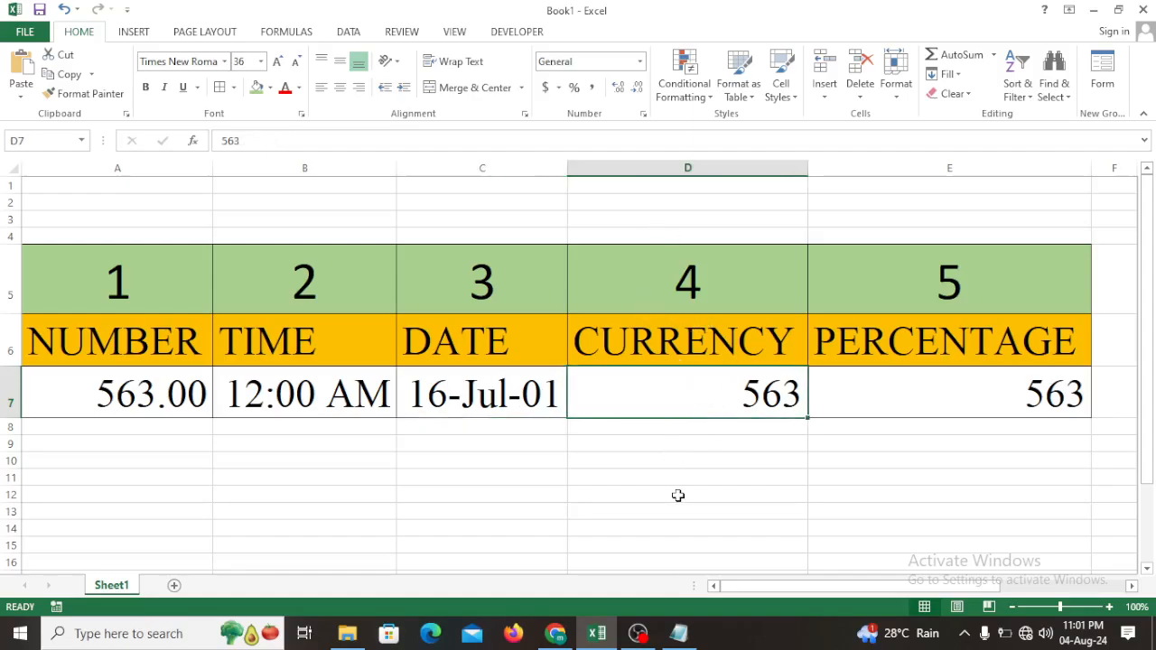
pyautogui.hotkey('ctrl', 'shift', '4')
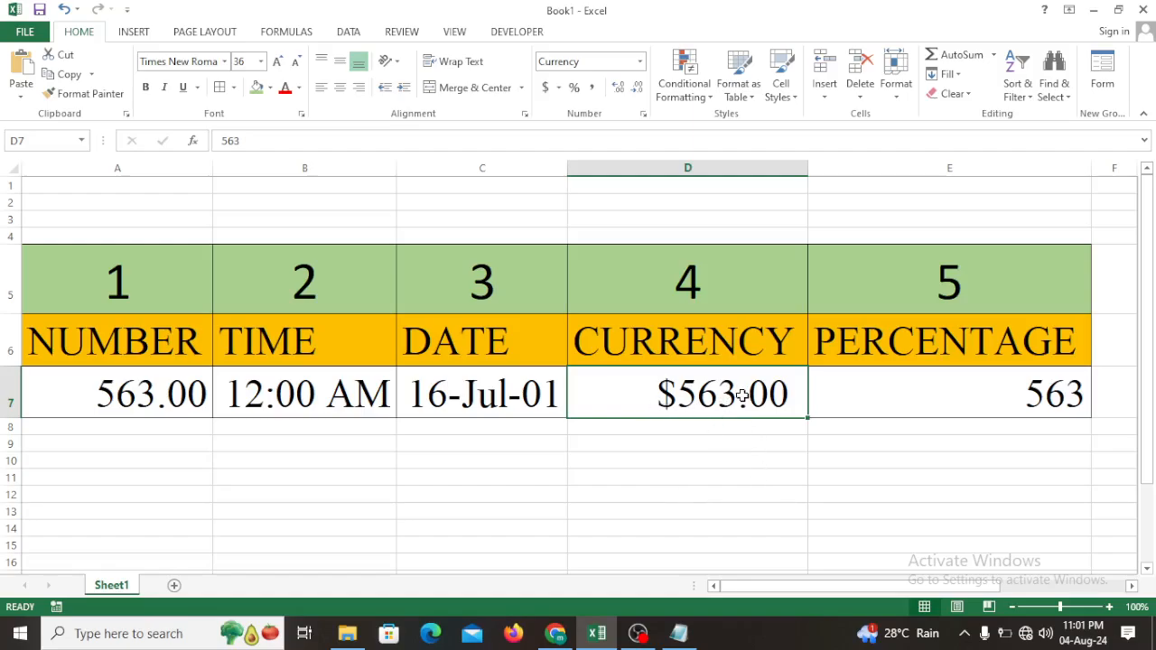
pyautogui.click(1015, 399)
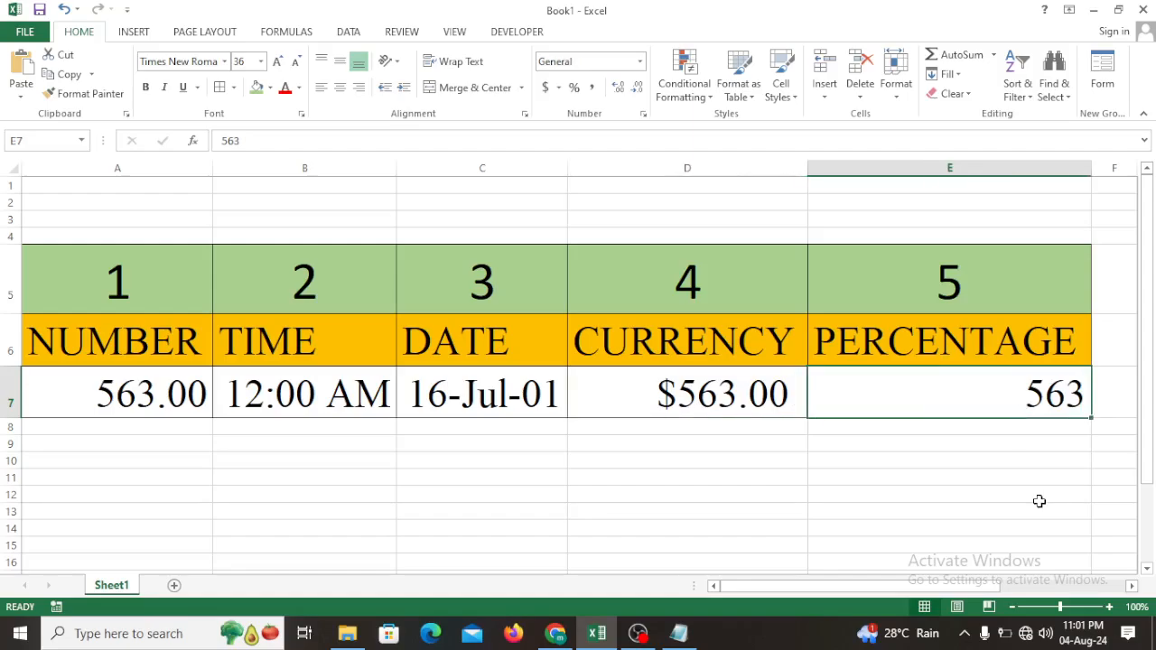
pyautogui.hotkey('ctrl', 'shift', '5')
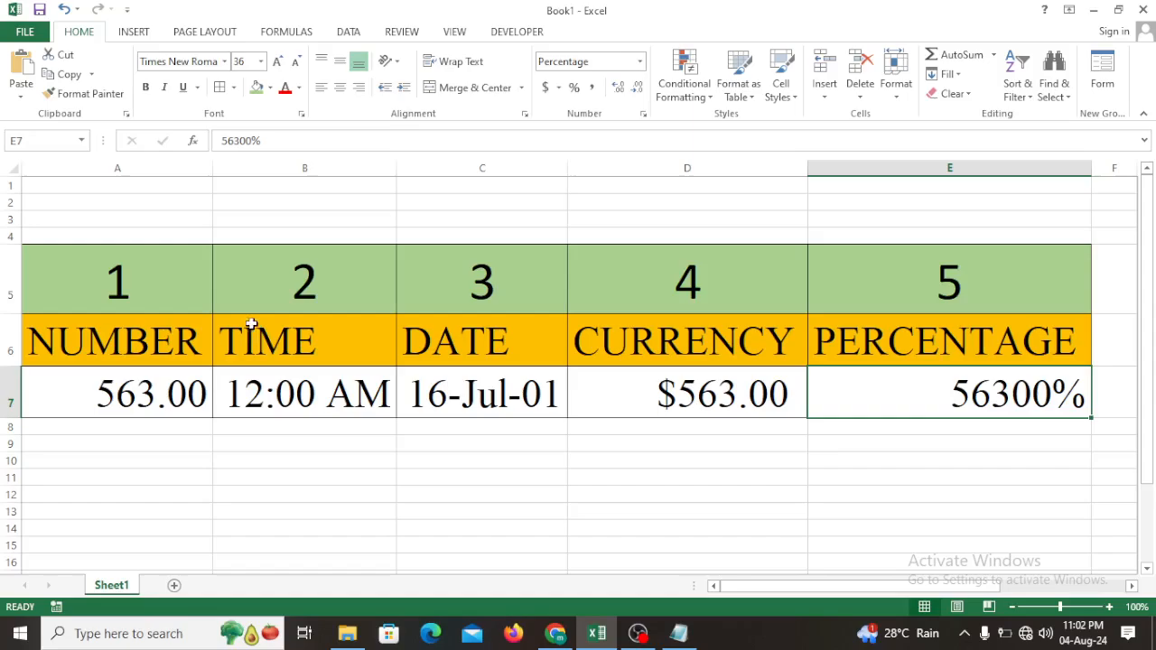
# - Review the numbers 1 to 5 in row 5 against the format headings and the formatted values in row 7
pyautogui.click(176, 298)
pyautogui.click(309, 295)
pyautogui.click(482, 288)
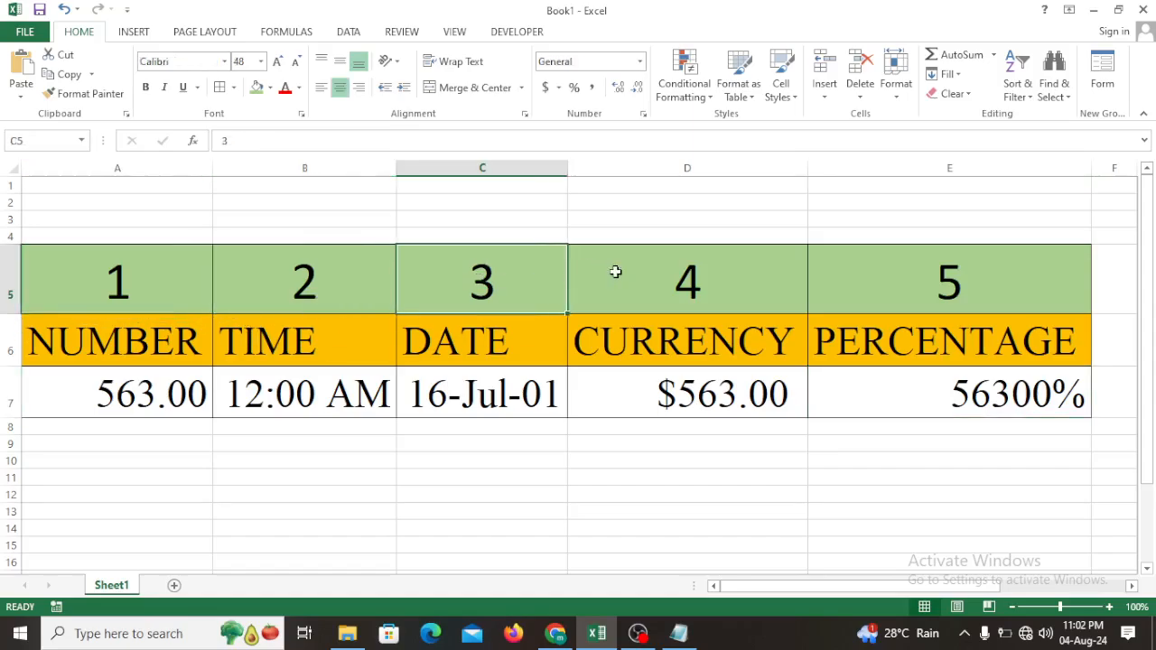
pyautogui.click(623, 276)
pyautogui.click(892, 294)
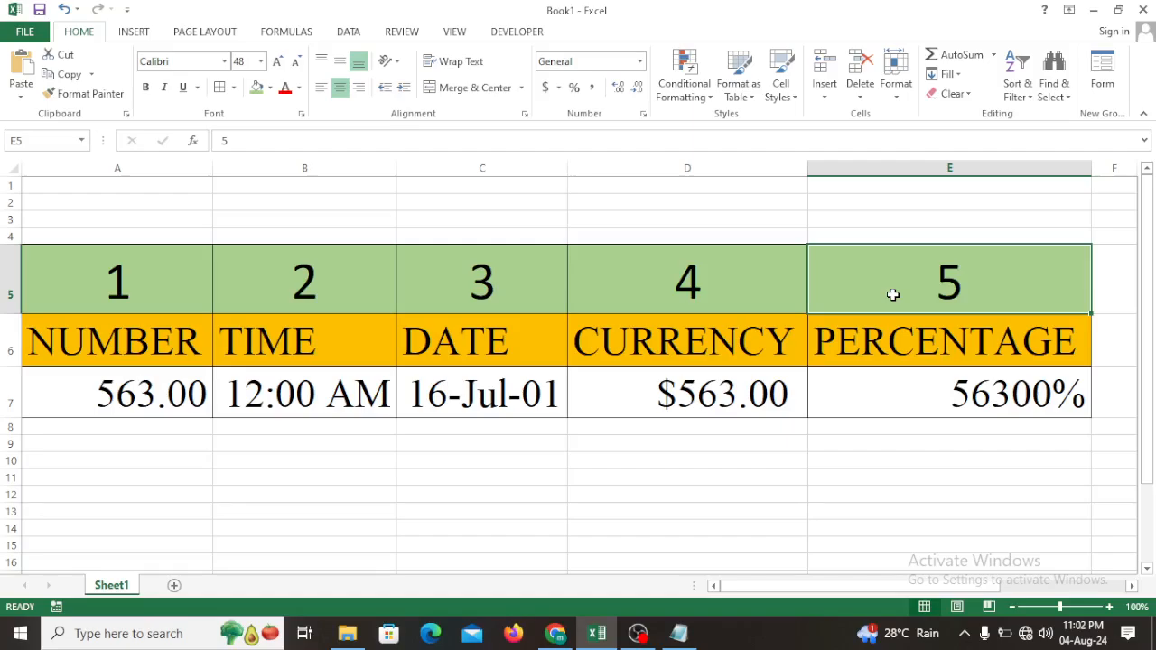
pyautogui.click(187, 298)
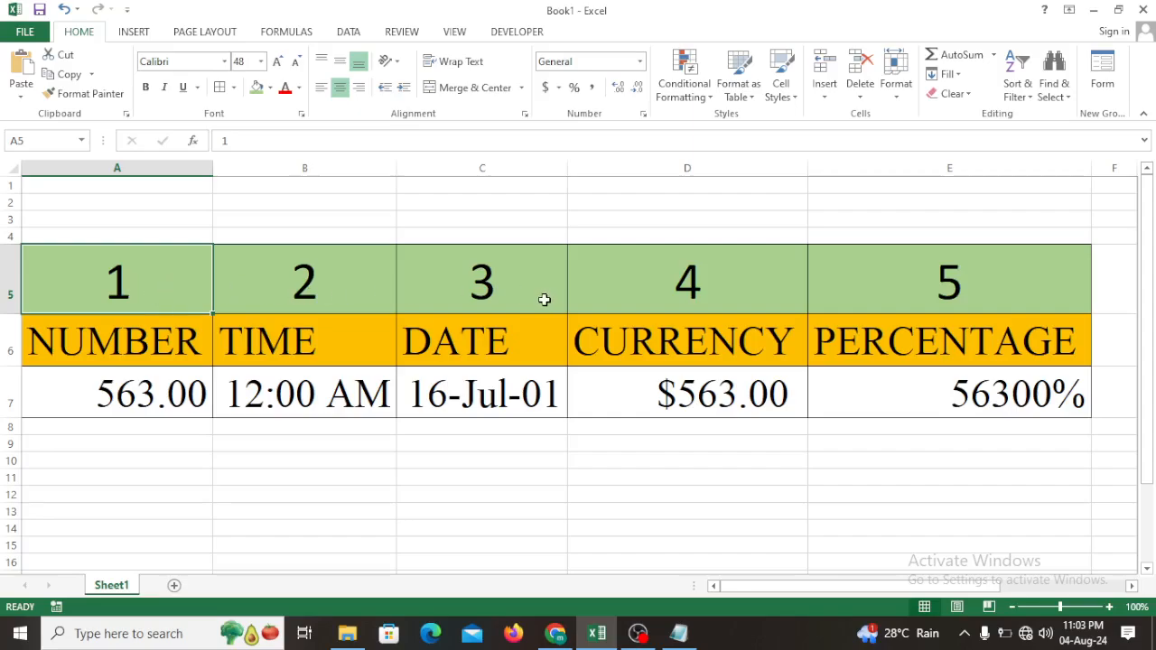
pyautogui.click(589, 288)
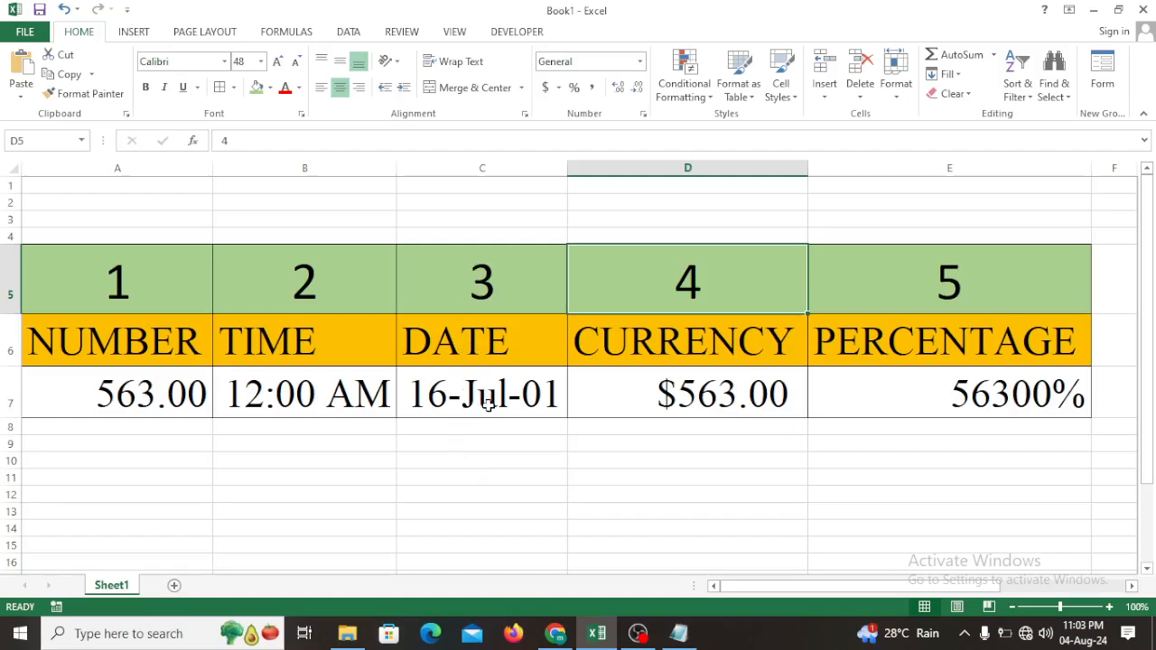
pyautogui.click(720, 409)
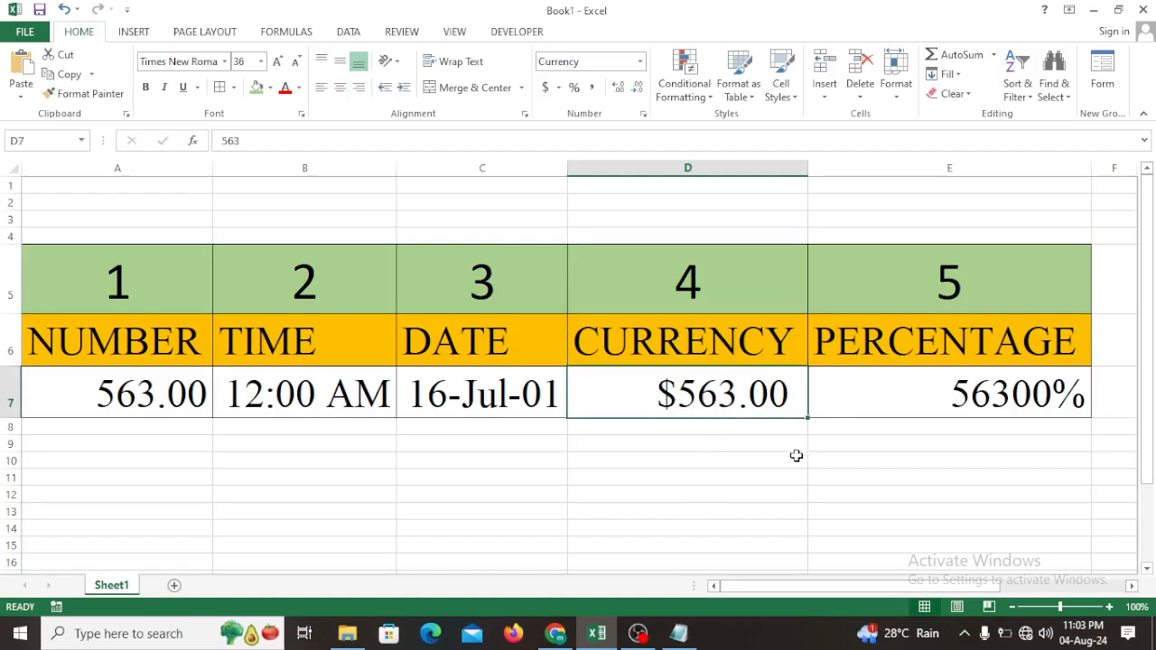
pyautogui.click(926, 294)
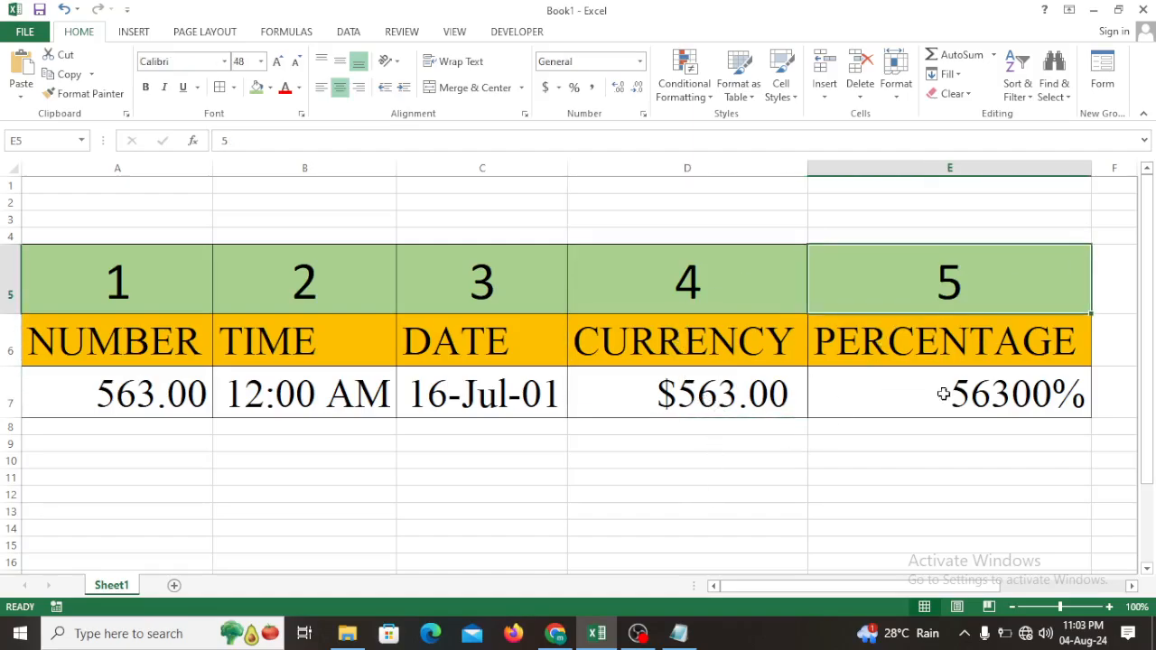
pyautogui.click(855, 382)
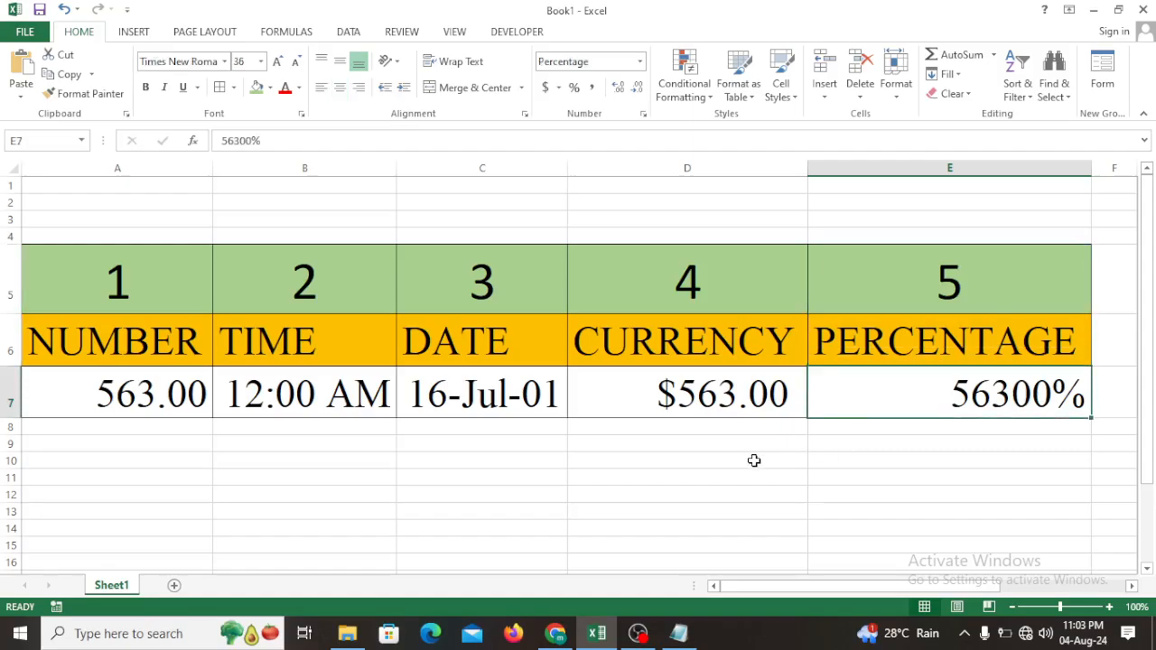